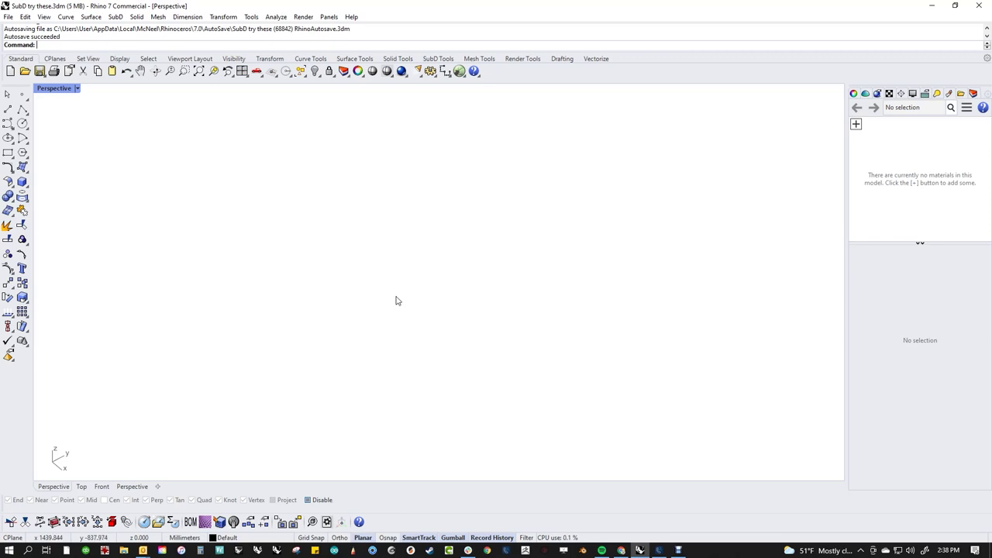
pyautogui.middleClick(424, 259)
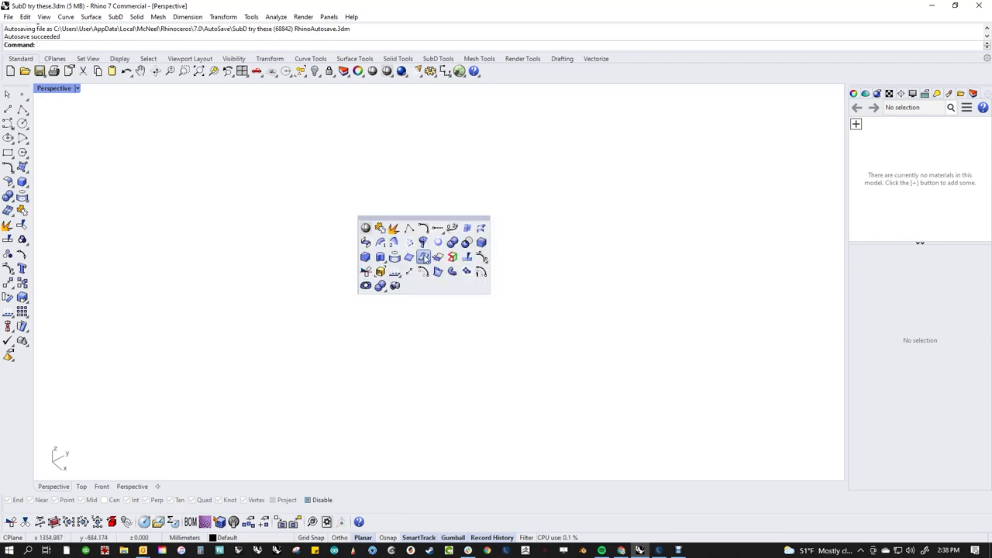
pyautogui.click(515, 289)
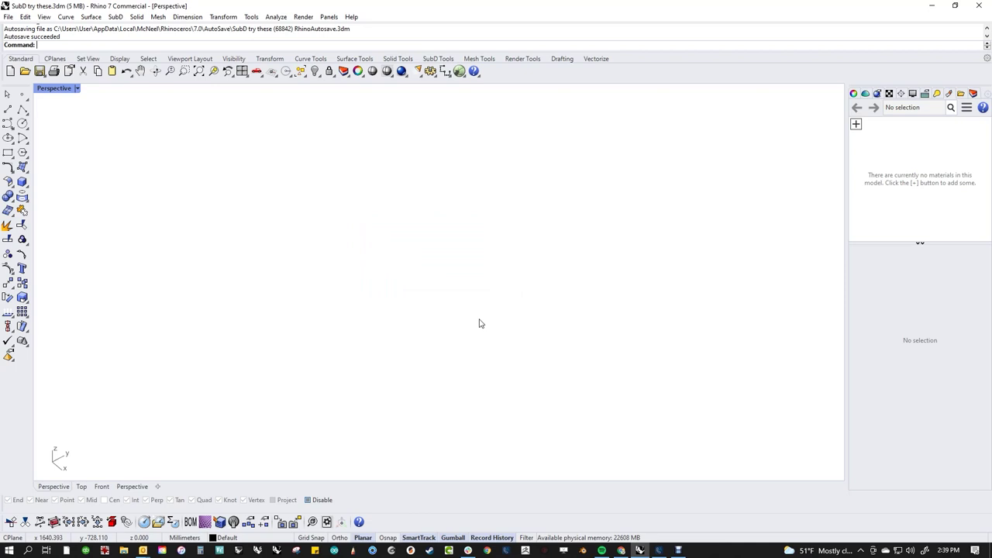
pyautogui.middleClick(421, 246)
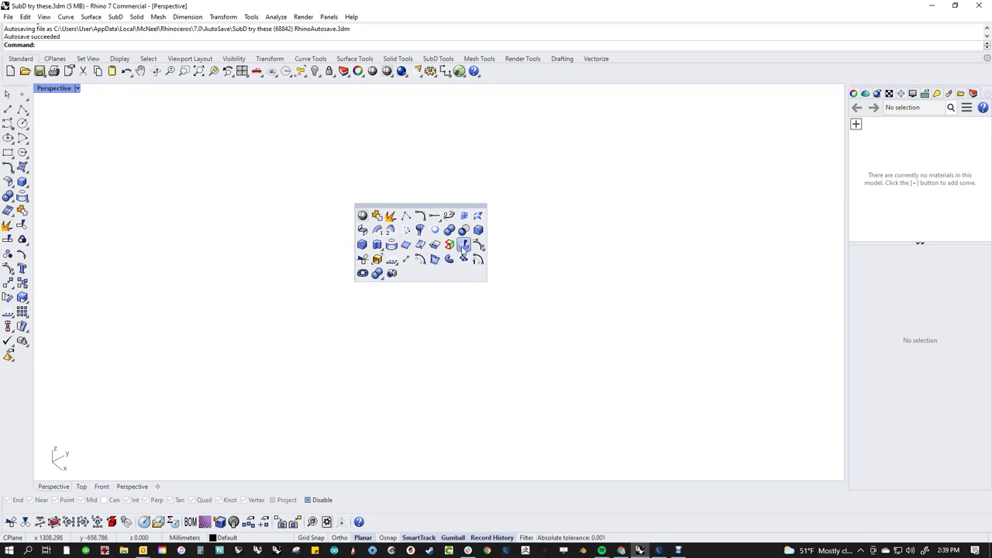
pyautogui.click(461, 323)
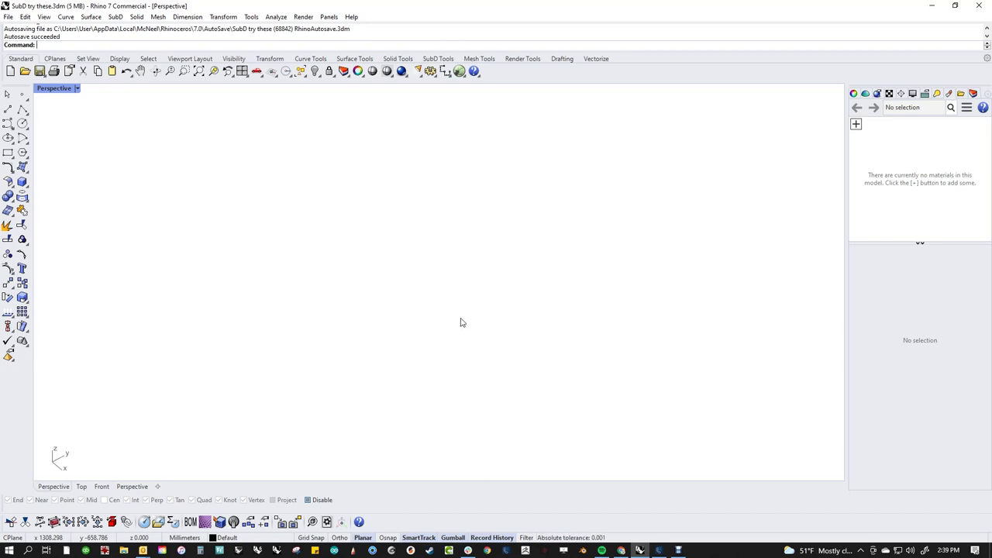
# - Detach the popup toolbar as a floating toolbar and copy the Trim button from the main toolbar to its end
pyautogui.middleClick(415, 253)
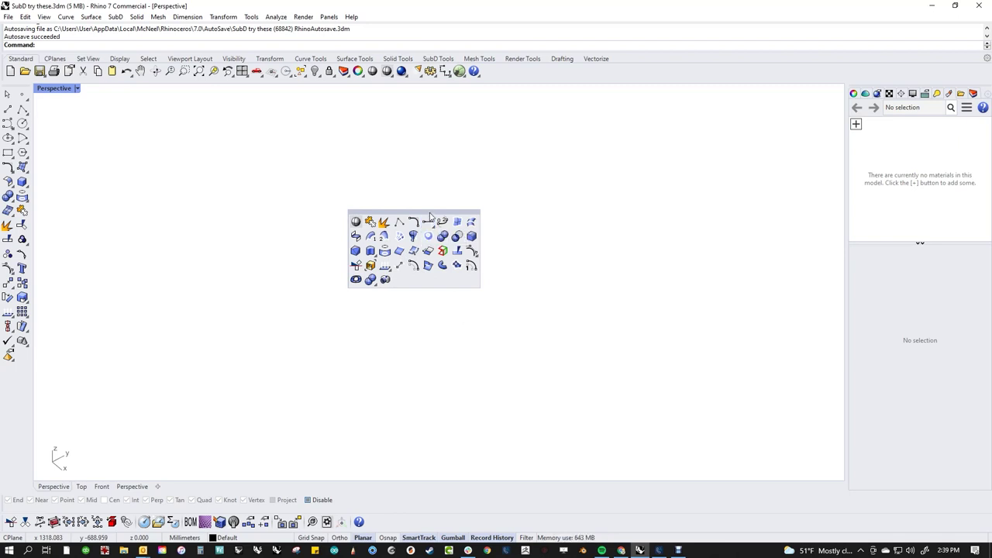
pyautogui.moveTo(430, 216); pyautogui.dragTo(410, 215)
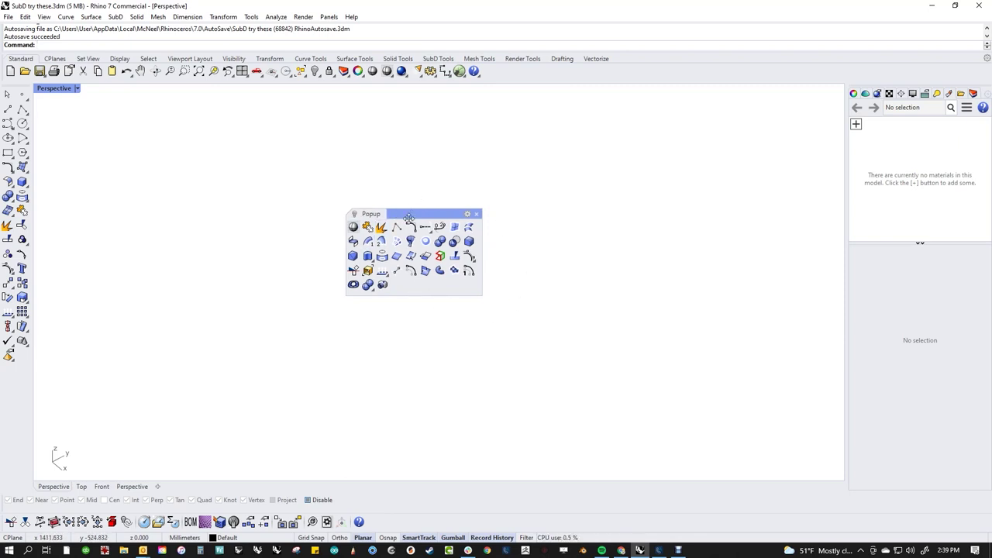
pyautogui.moveTo(366, 214); pyautogui.dragTo(374, 197)
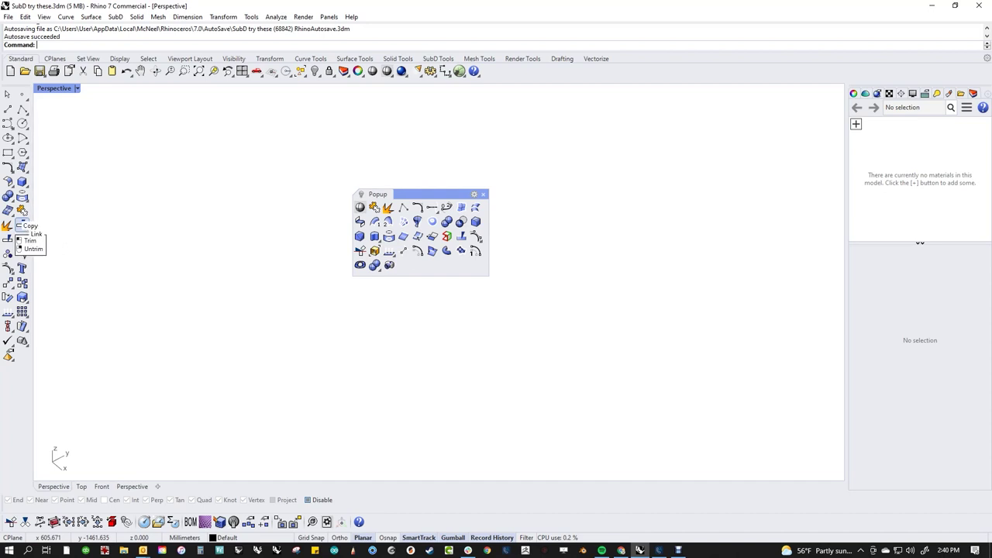
pyautogui.keyDown('ctrl'); pyautogui.moveTo(16, 226); pyautogui.dragTo(405, 265); pyautogui.keyUp('ctrl')
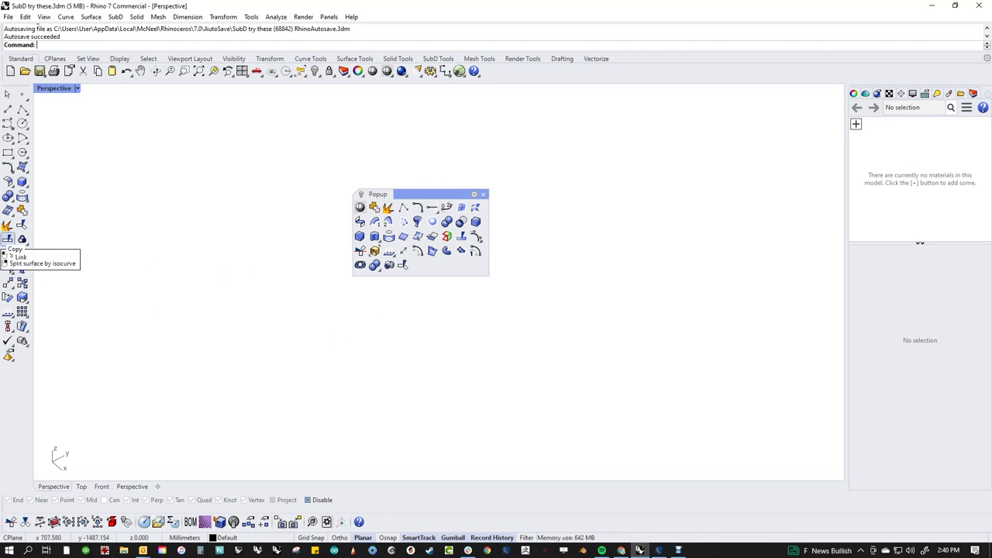
# - Copy the Split button into the floating Popup toolbar and delete that copy from it again
pyautogui.keyDown('ctrl'); pyautogui.moveTo(8, 247); pyautogui.dragTo(419, 265); pyautogui.keyUp('ctrl')
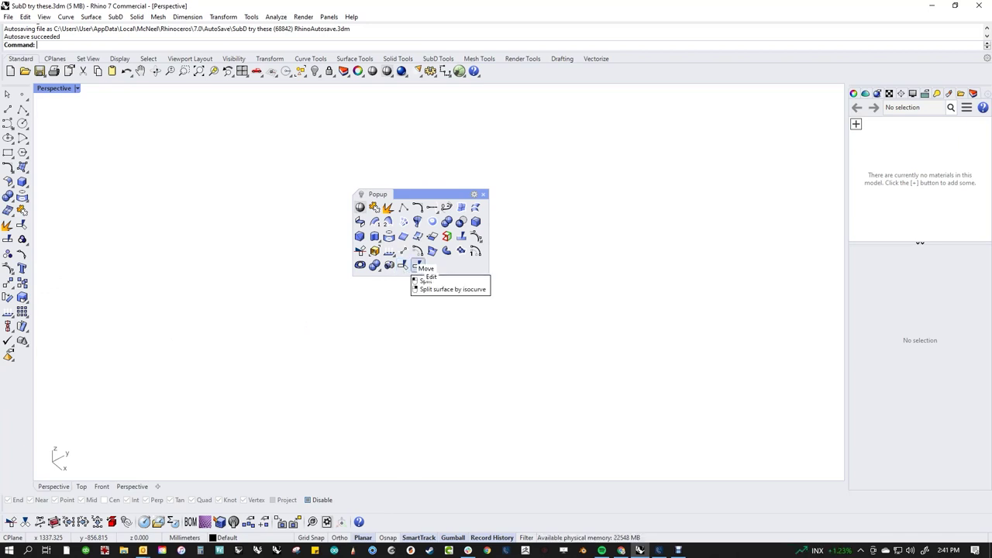
pyautogui.keyDown('shift'); pyautogui.moveTo(416, 267); pyautogui.dragTo(417, 308); pyautogui.keyUp('shift')
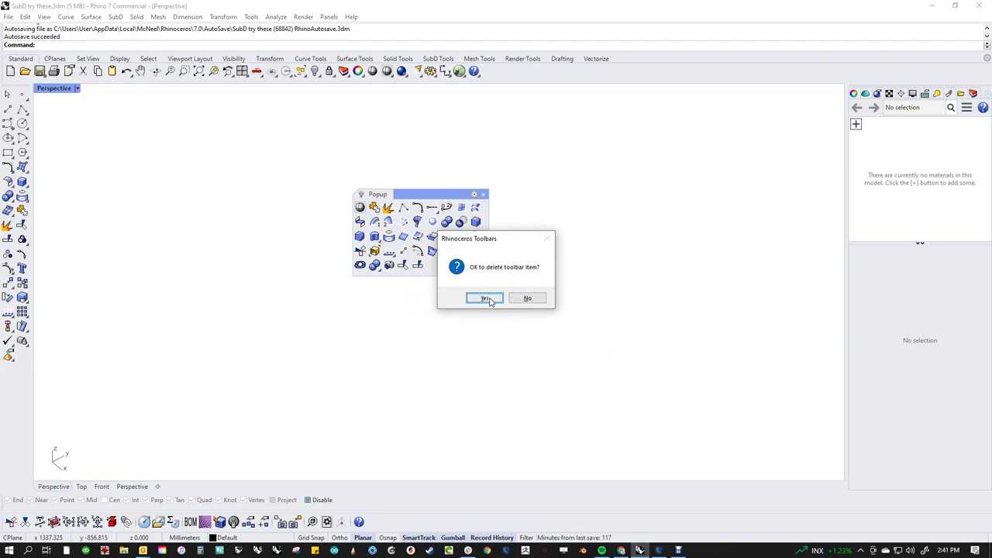
pyautogui.click(490, 300)
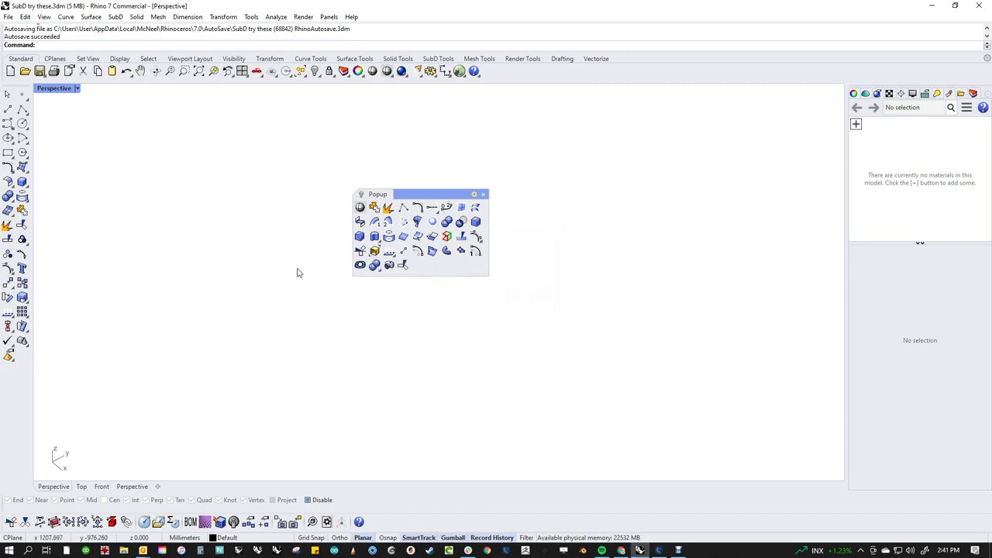
# - Copy the Split button from the main toolbar into the Popup toolbar, right after the Trim button
pyautogui.moveTo(21, 225)
pyautogui.keyDown('shift'); pyautogui.mouseDown()
pyautogui.moveTo(94, 244)
pyautogui.moveTo(22, 225)
pyautogui.mouseUp(); pyautogui.keyUp('shift')
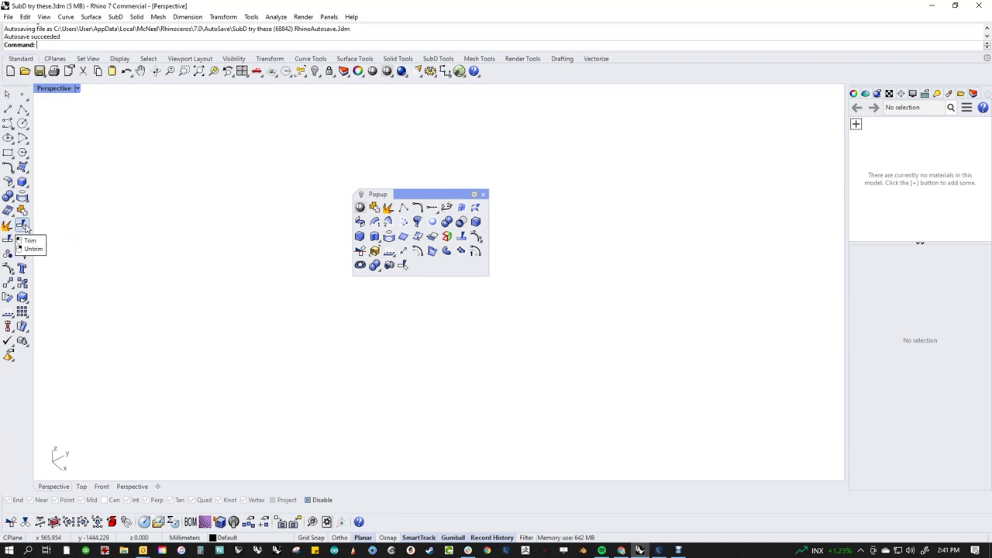
pyautogui.keyDown('ctrl'); pyautogui.moveTo(7, 240); pyautogui.dragTo(418, 264); pyautogui.keyUp('ctrl')
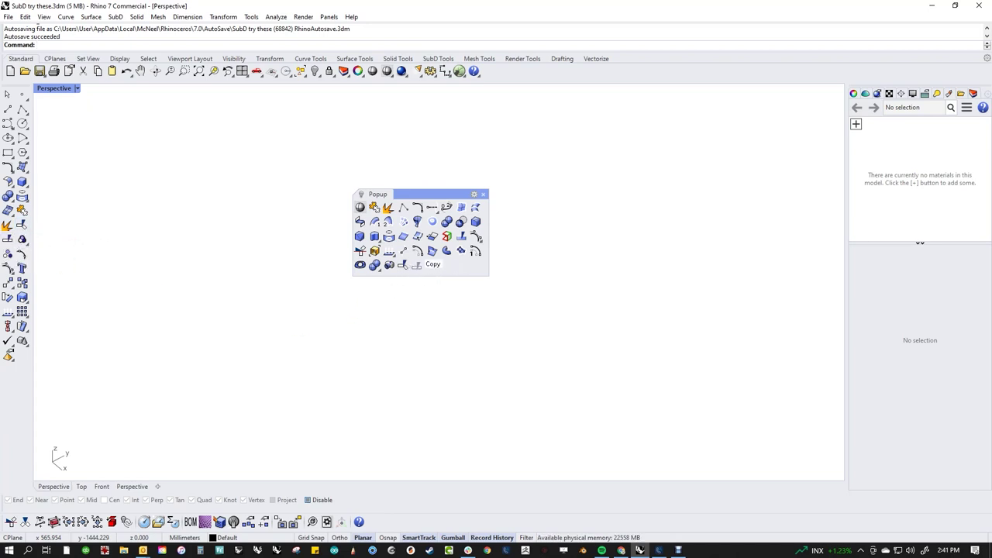
# - Edit the Popup toolbar's Trim button and draw a thick black letter T on its 24 x 24 icon
pyautogui.keyDown('shift'); pyautogui.rightClick(404, 267); pyautogui.keyUp('shift')
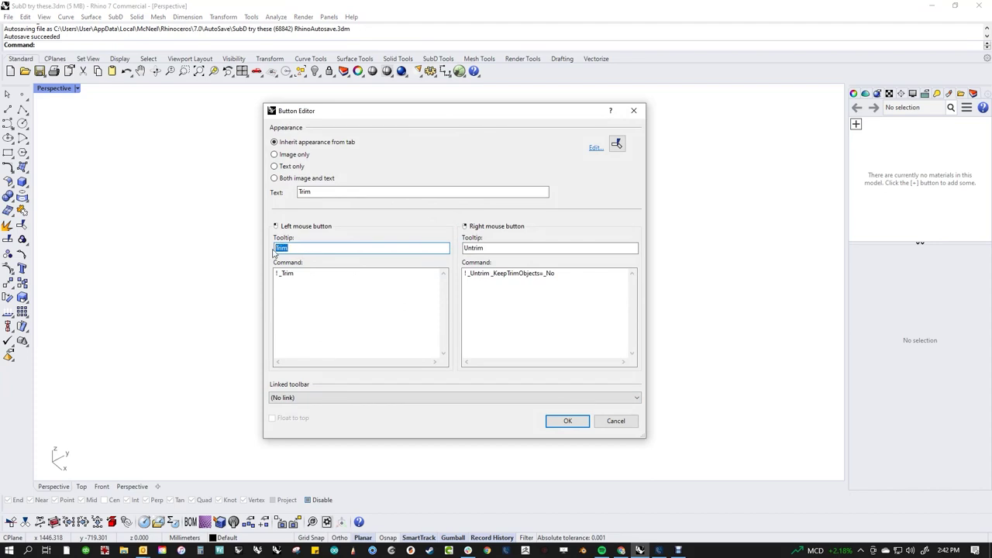
pyautogui.click(504, 248)
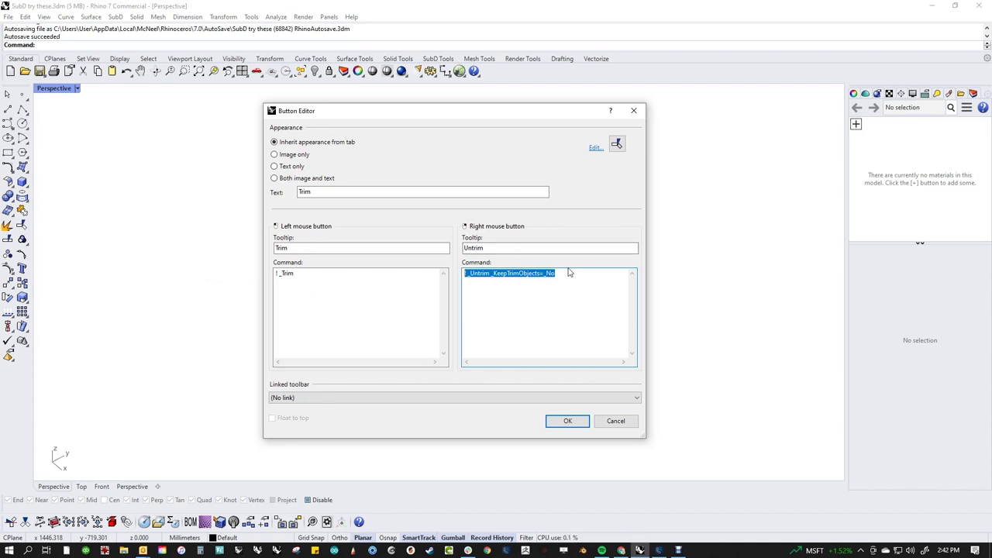
pyautogui.click(618, 145)
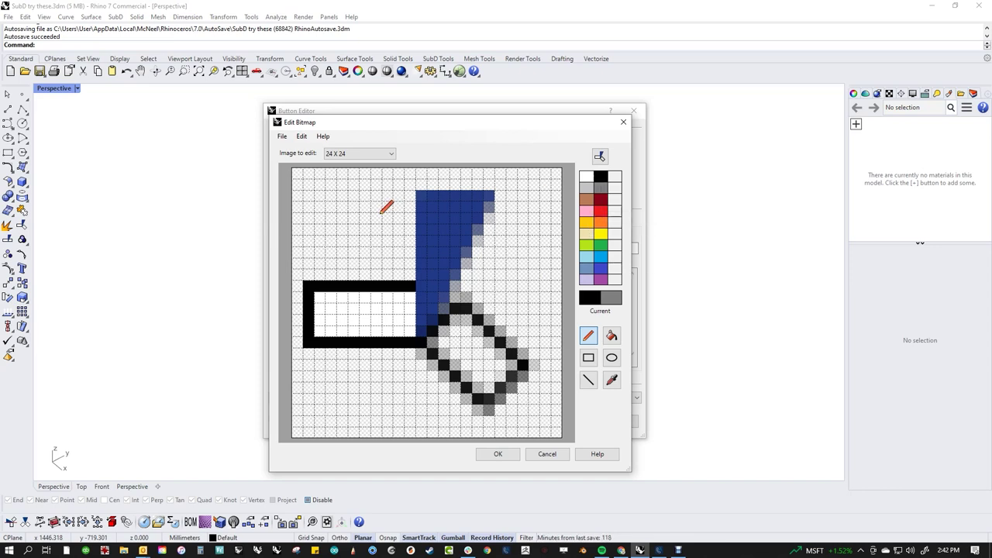
pyautogui.moveTo(401, 128)
pyautogui.mouseDown()
pyautogui.moveTo(663, 158)
pyautogui.moveTo(410, 127)
pyautogui.mouseUp()
pyautogui.moveTo(328, 195)
pyautogui.mouseDown()
pyautogui.moveTo(407, 195)
pyautogui.moveTo(332, 206)
pyautogui.moveTo(372, 207)
pyautogui.moveTo(361, 225)
pyautogui.moveTo(358, 312)
pyautogui.moveTo(369, 314)
pyautogui.moveTo(373, 215)
pyautogui.mouseUp()
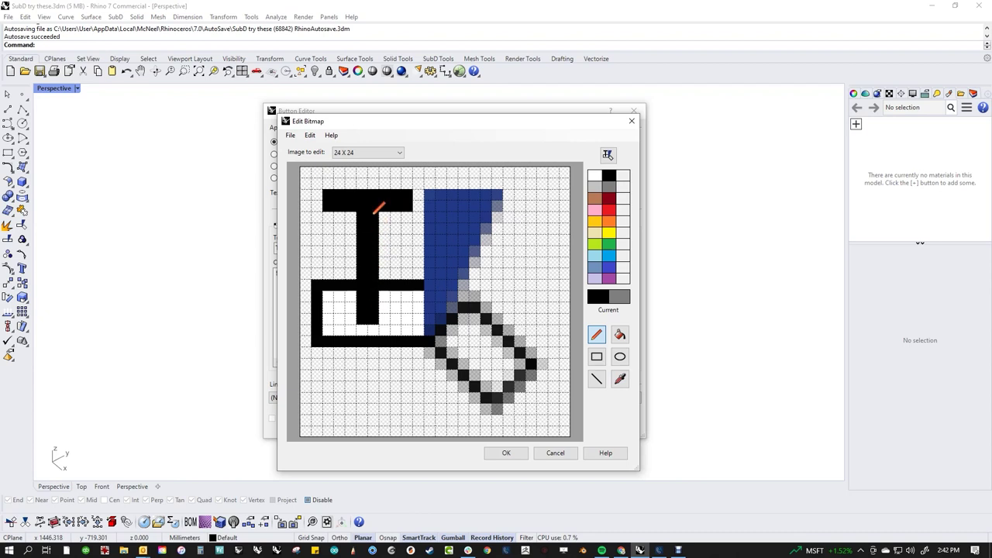
pyautogui.click(508, 454)
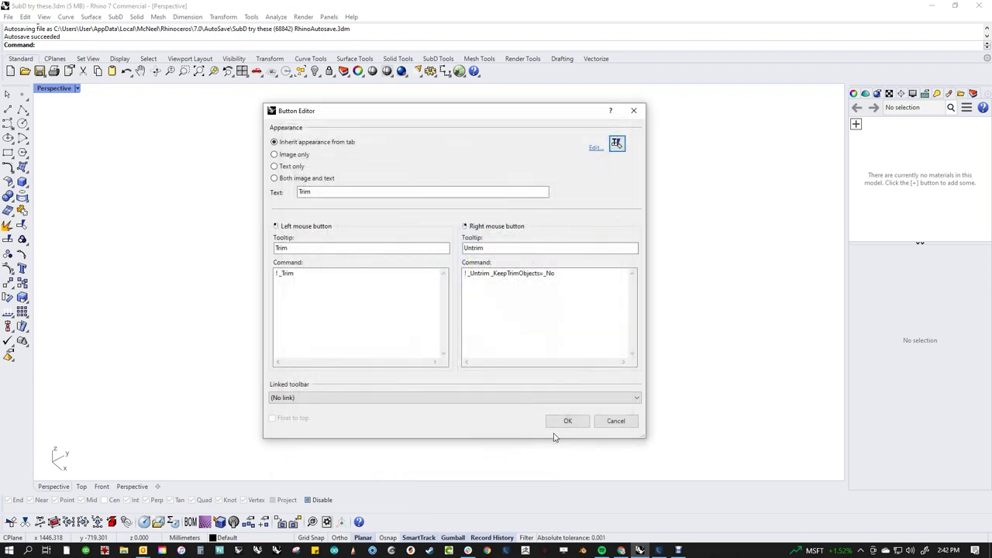
pyautogui.click(568, 422)
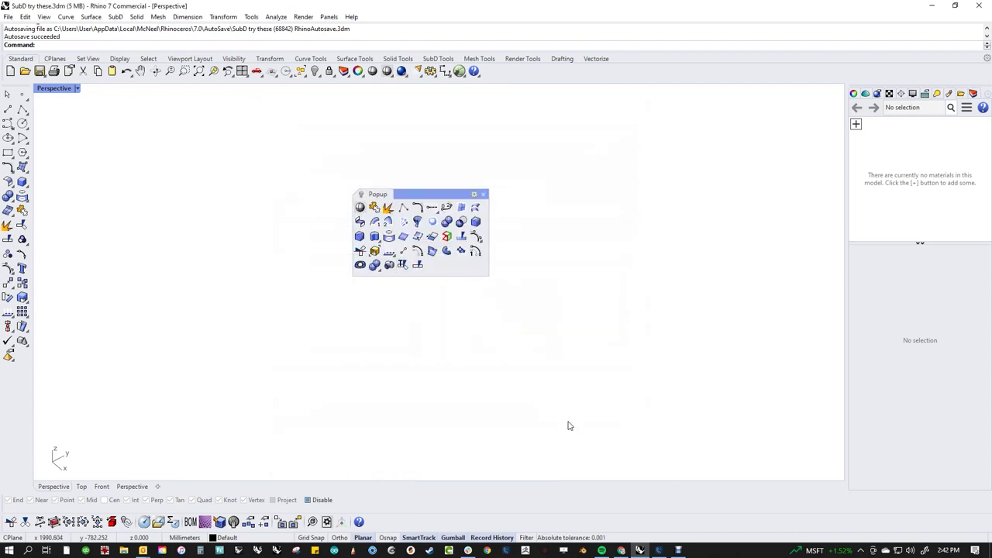
# - Edit the Popup toolbar's Split button and draw a thick black letter S on its 24 x 24 icon
pyautogui.keyDown('shift'); pyautogui.rightClick(419, 268); pyautogui.keyUp('shift')
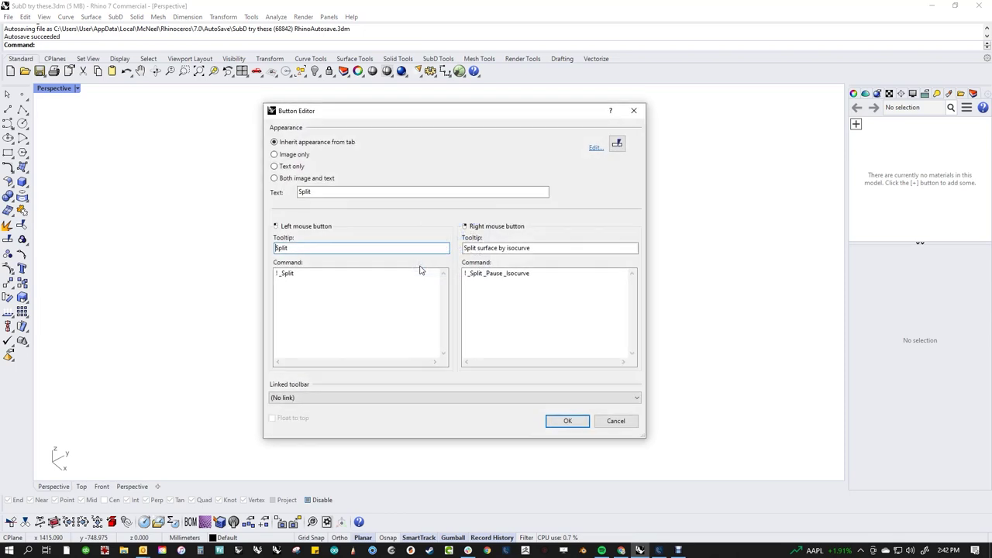
pyautogui.click(618, 144)
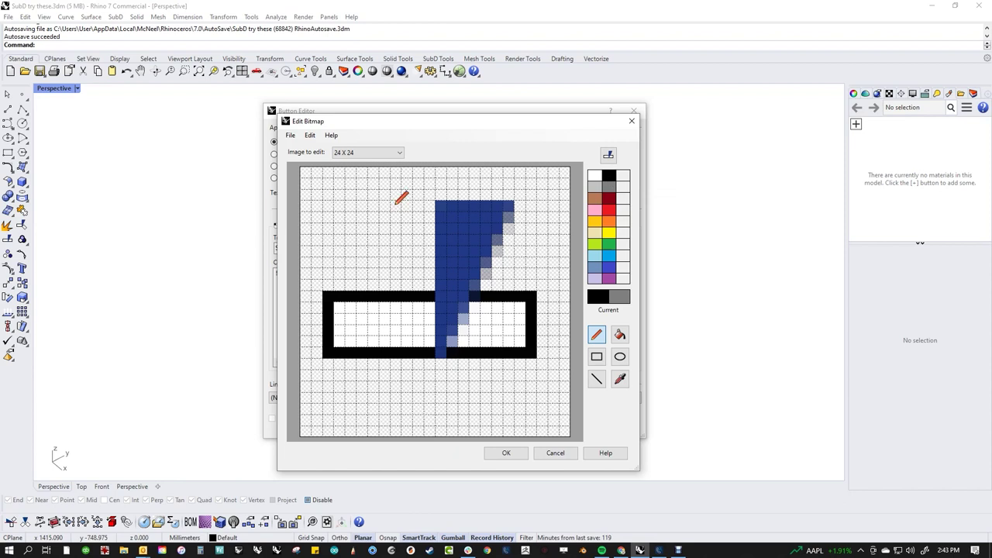
pyautogui.moveTo(395, 195)
pyautogui.mouseDown()
pyautogui.moveTo(346, 190)
pyautogui.moveTo(337, 231)
pyautogui.moveTo(404, 239)
pyautogui.moveTo(401, 289)
pyautogui.moveTo(404, 256)
pyautogui.moveTo(390, 294)
pyautogui.moveTo(335, 286)
pyautogui.mouseUp()
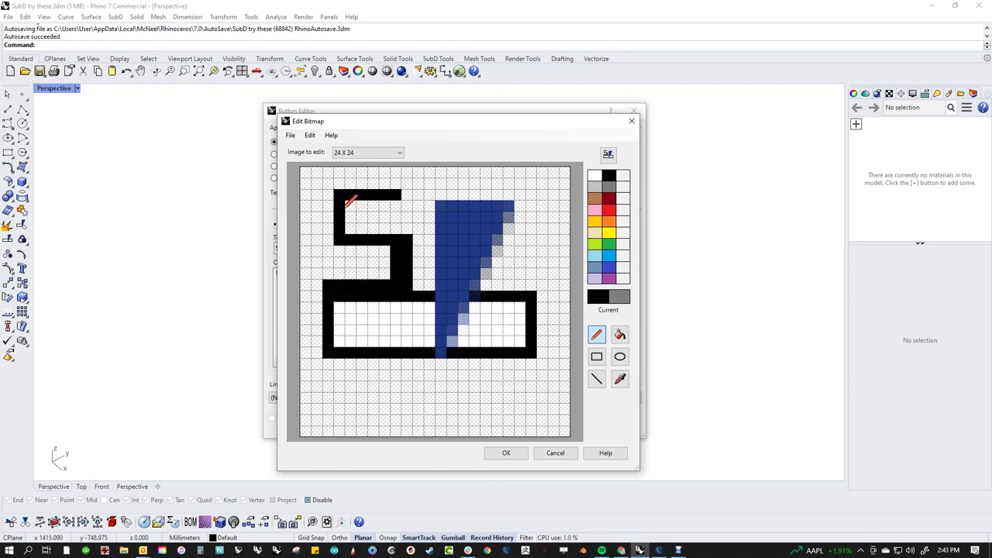
pyautogui.moveTo(347, 206)
pyautogui.mouseDown()
pyautogui.moveTo(398, 206)
pyautogui.moveTo(412, 187)
pyautogui.moveTo(350, 206)
pyautogui.moveTo(349, 229)
pyautogui.mouseUp()
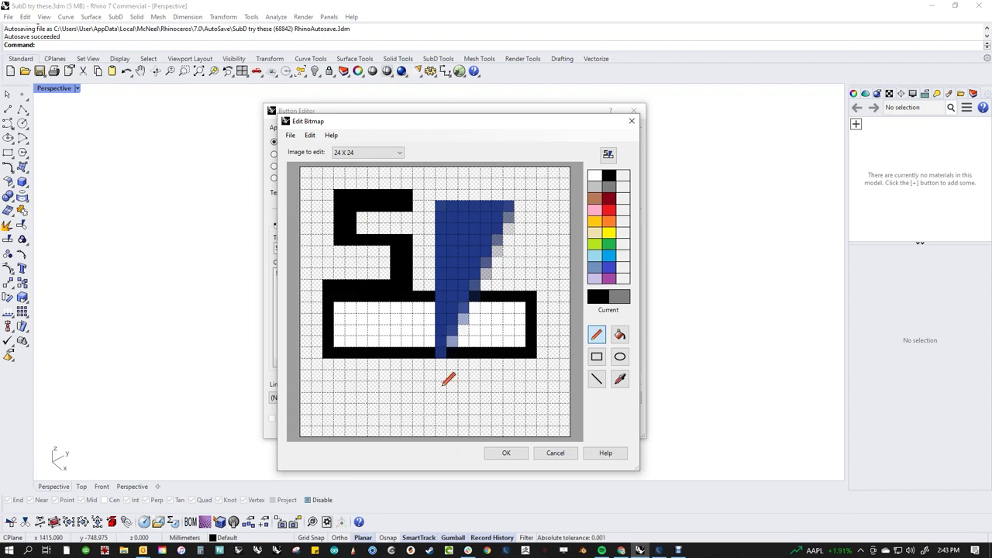
pyautogui.click(503, 450)
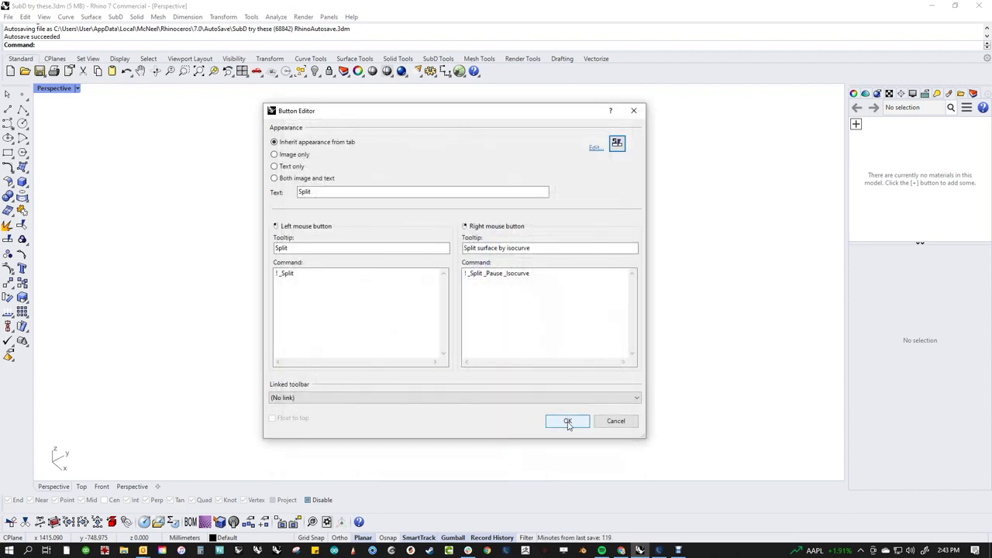
pyautogui.click(564, 422)
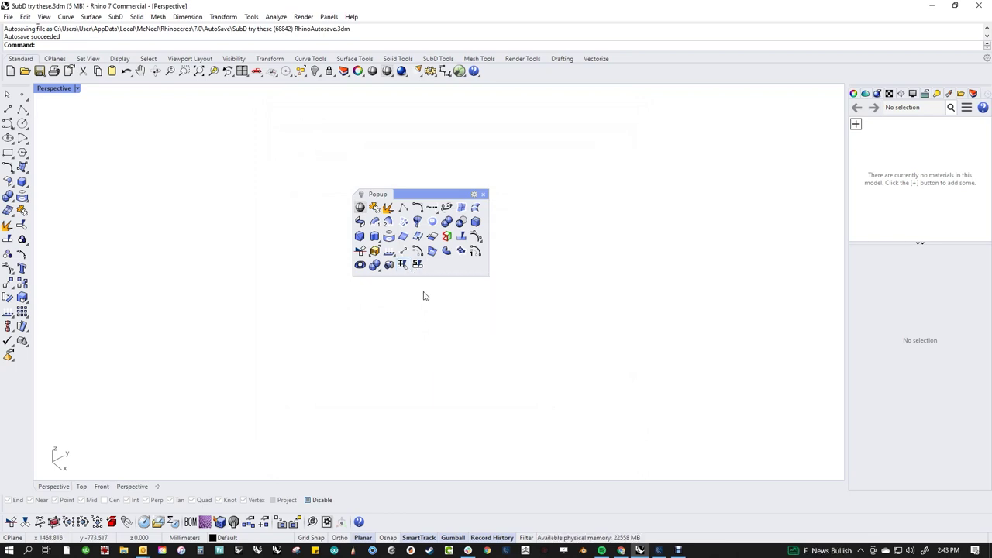
# - Close the floating Popup toolbar and save all toolbar files from the toolbar layout options
pyautogui.click(483, 196)
pyautogui.middleClick(438, 291)
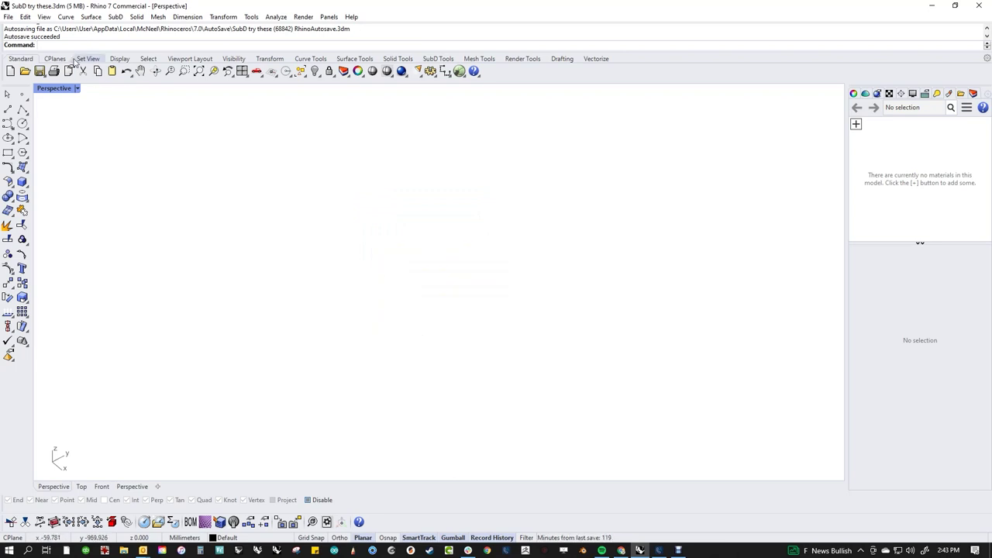
pyautogui.click(250, 17)
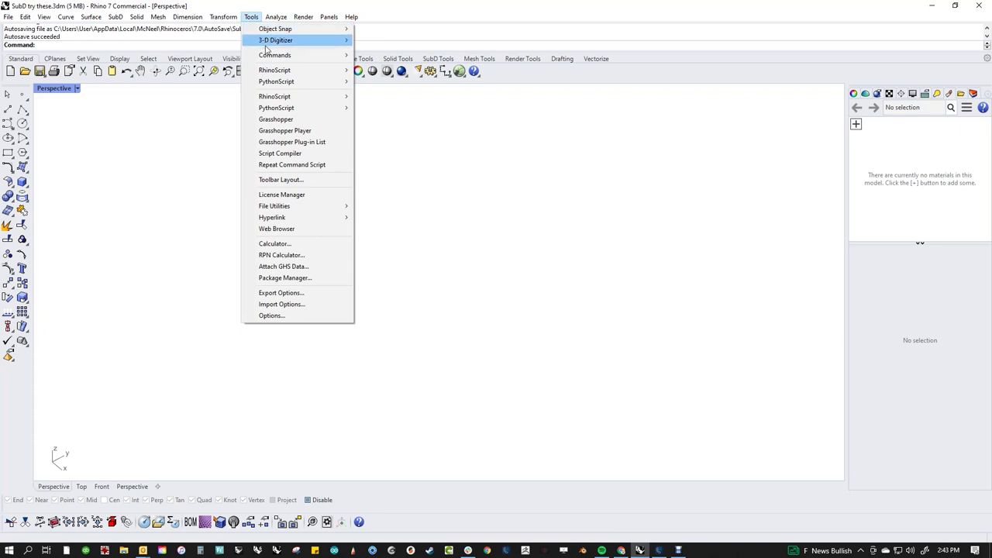
pyautogui.click(281, 182)
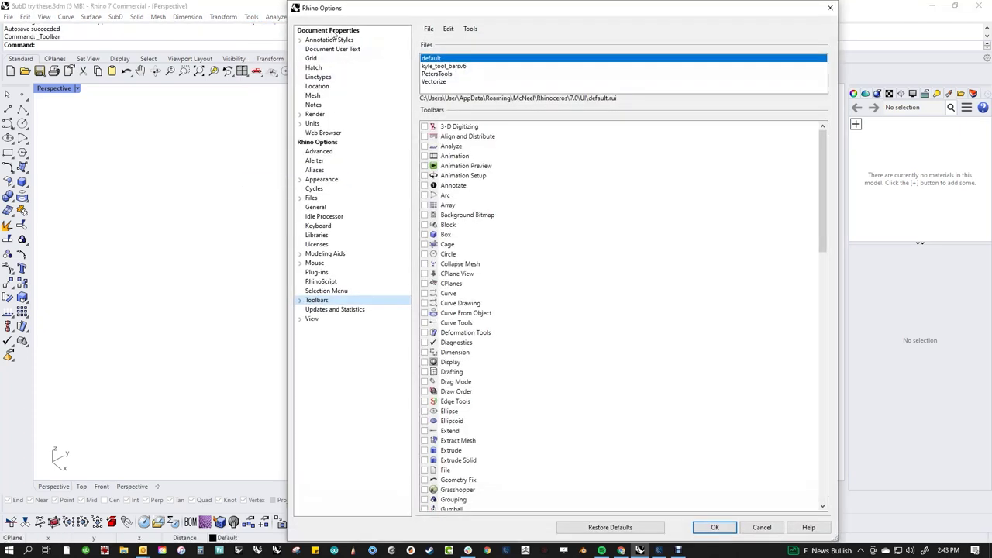
pyautogui.click(430, 30)
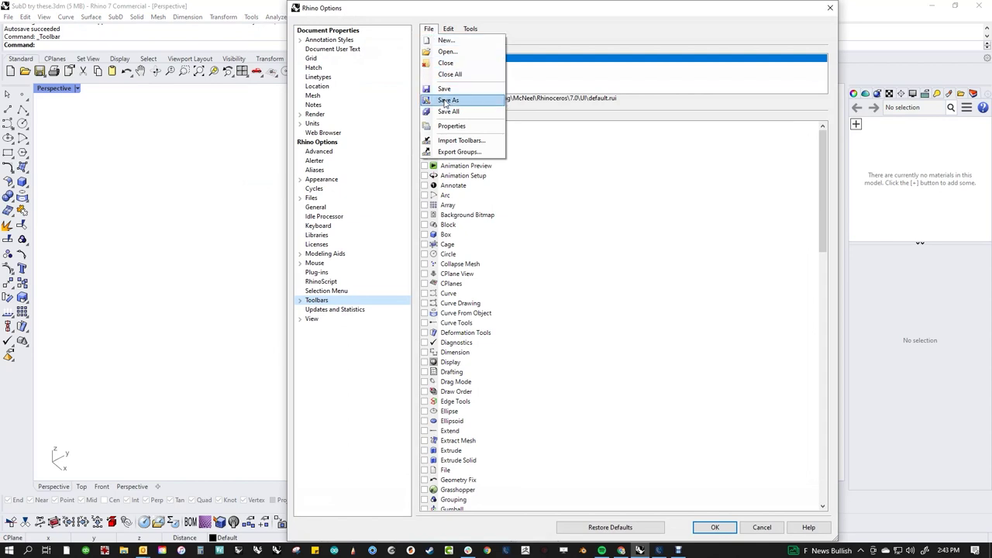
pyautogui.click(448, 112)
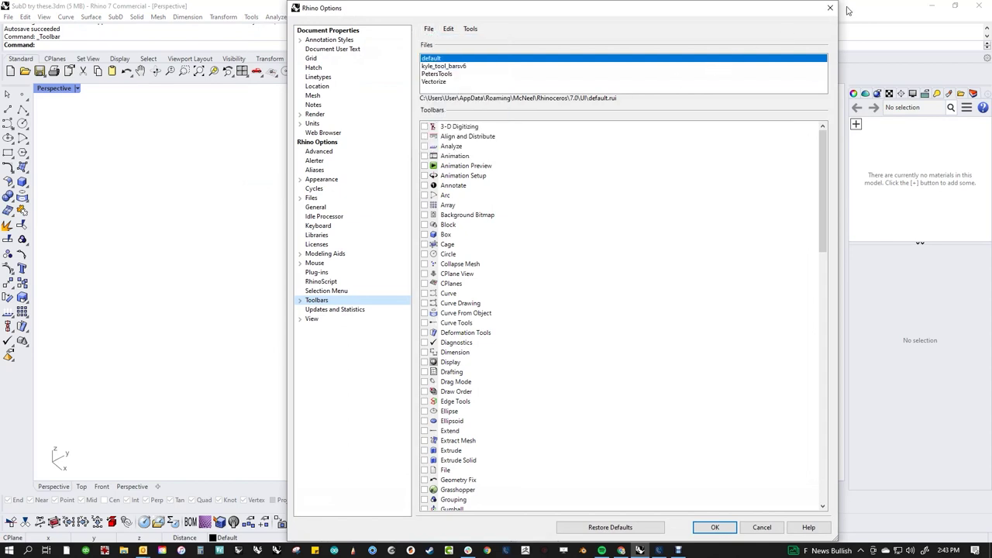
pyautogui.click(830, 8)
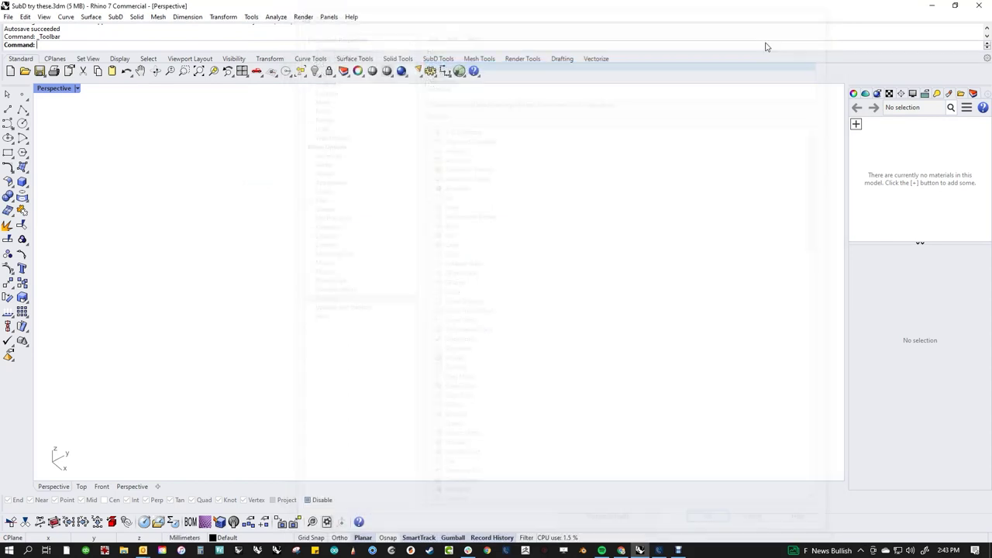
# - Bring up the popup toolbar in the Perspective viewport to check its customised Trim and Split buttons
pyautogui.click(7, 17)
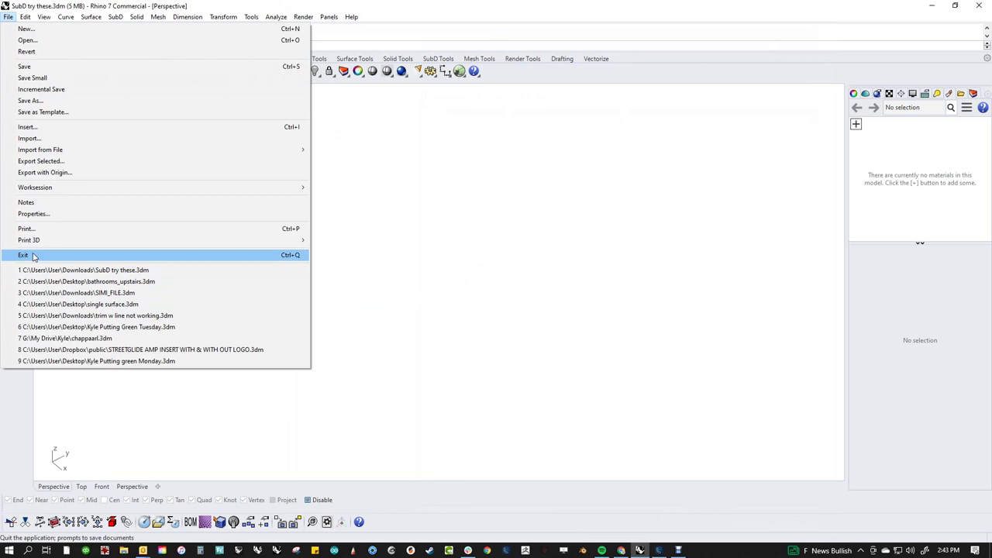
pyautogui.click(505, 275)
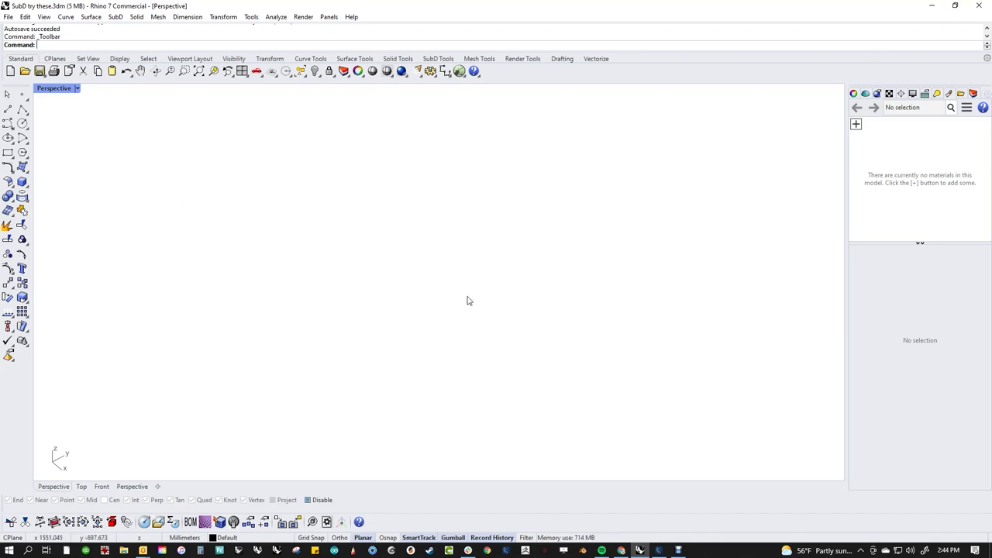
pyautogui.middleClick(423, 295)
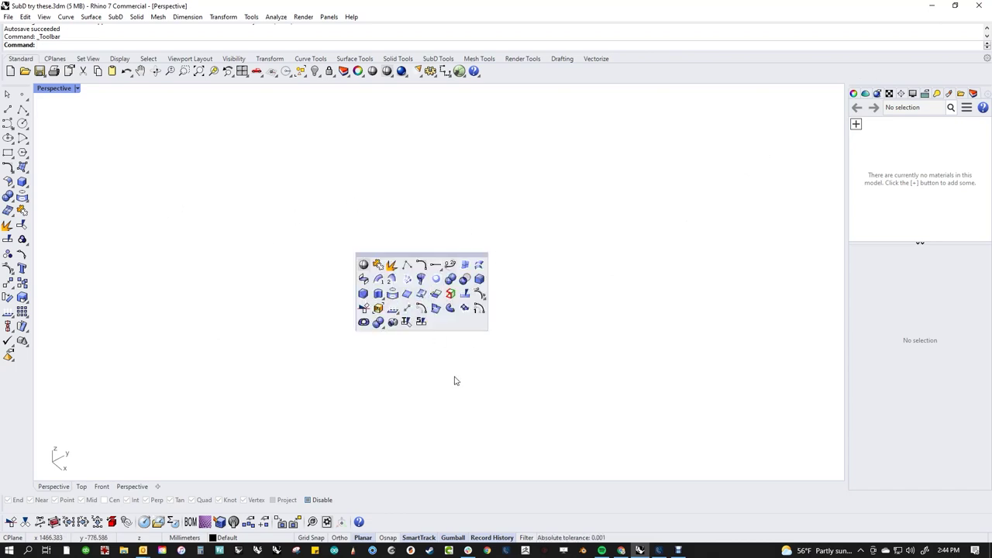